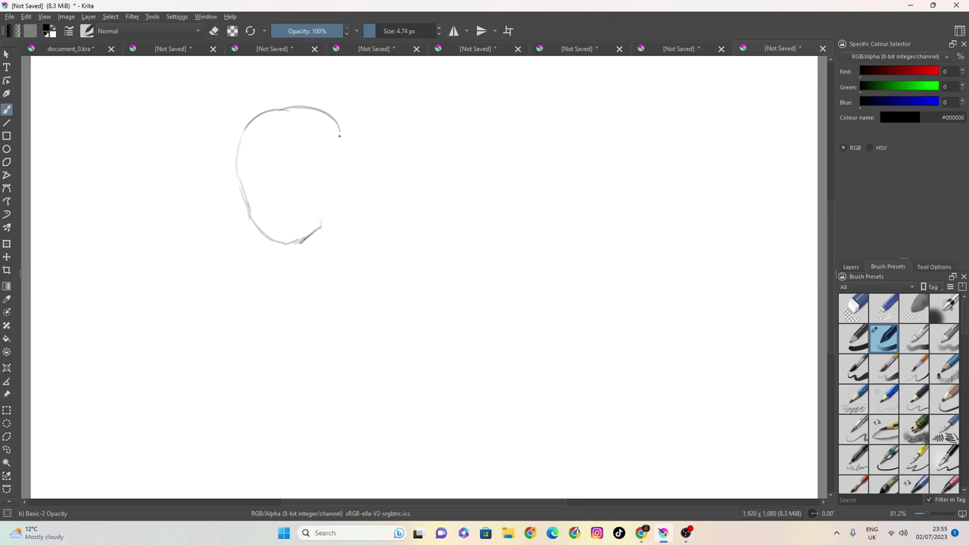
# Sketch a pointed, webbed fin ear on the open side of the head outline, with ribs and a scalloped edge
pyautogui.moveTo(328, 159)
pyautogui.mouseDown()
pyautogui.moveTo(397, 161)
pyautogui.moveTo(337, 212)
pyautogui.mouseUp()
pyautogui.moveTo(319, 177)
pyautogui.mouseDown()
pyautogui.moveTo(356, 199)
pyautogui.moveTo(341, 178)
pyautogui.moveTo(370, 182)
pyautogui.moveTo(326, 177)
pyautogui.mouseUp()
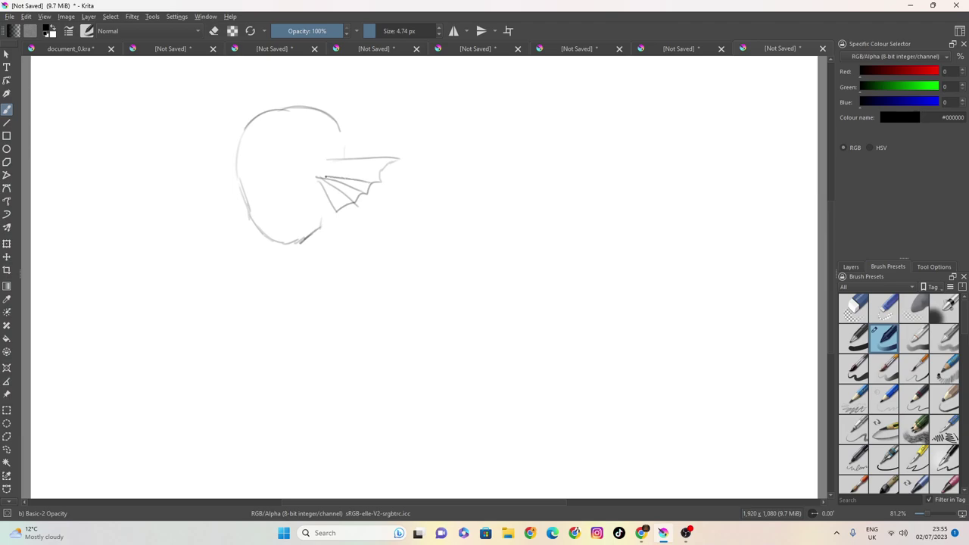
pyautogui.moveTo(383, 161); pyautogui.dragTo(307, 172)
# Sketch the face with eyebrows, nose, eyes and a slanted smile, and add a matching webbed fin ear on the opposite side
pyautogui.moveTo(238, 175)
pyautogui.mouseDown()
pyautogui.moveTo(296, 168)
pyautogui.moveTo(266, 172)
pyautogui.mouseUp()
pyautogui.moveTo(258, 182); pyautogui.dragTo(277, 220)
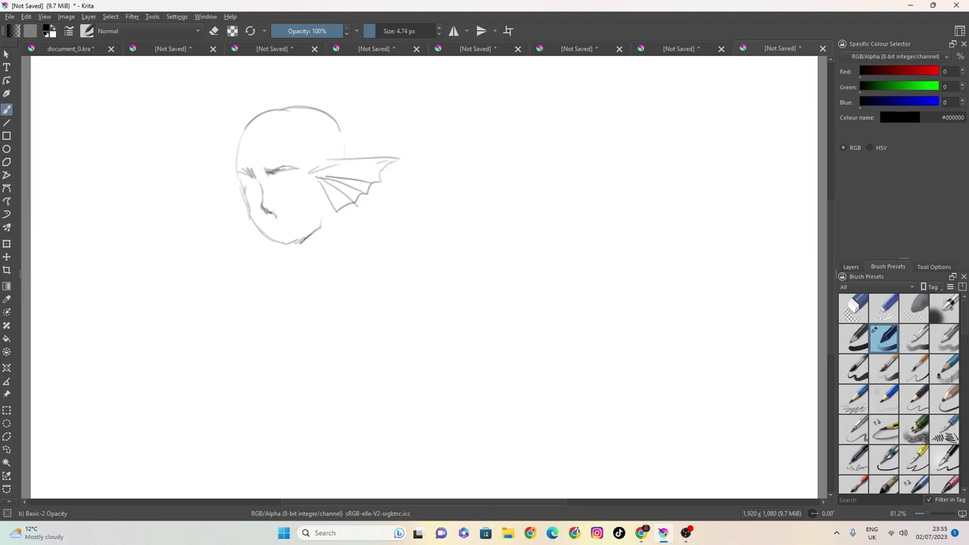
pyautogui.moveTo(272, 210)
pyautogui.mouseDown()
pyautogui.moveTo(282, 225)
pyautogui.moveTo(295, 220)
pyautogui.mouseUp()
pyautogui.moveTo(252, 197)
pyautogui.mouseDown()
pyautogui.moveTo(280, 179)
pyautogui.moveTo(277, 190)
pyautogui.moveTo(287, 182)
pyautogui.moveTo(292, 191)
pyautogui.moveTo(281, 193)
pyautogui.moveTo(289, 193)
pyautogui.moveTo(296, 184)
pyautogui.moveTo(201, 171)
pyautogui.moveTo(232, 170)
pyautogui.moveTo(200, 212)
pyautogui.moveTo(210, 220)
pyautogui.moveTo(197, 216)
pyautogui.moveTo(253, 226)
pyautogui.mouseUp()
pyautogui.moveTo(240, 173)
pyautogui.mouseDown()
pyautogui.moveTo(219, 218)
pyautogui.moveTo(236, 182)
pyautogui.moveTo(246, 227)
pyautogui.moveTo(229, 173)
pyautogui.mouseUp()
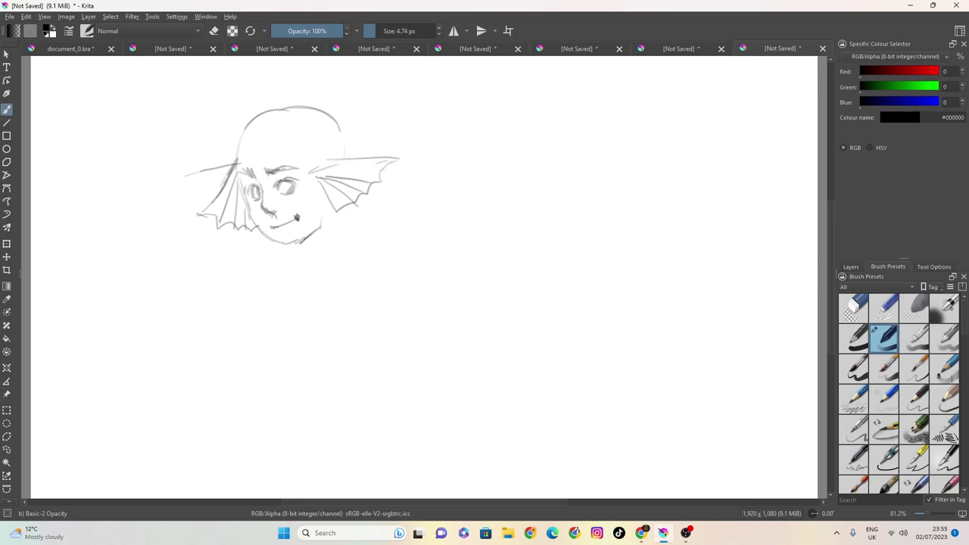
# Darken the pupil of the larger eye and finish the skull with a closed outline and rows of scalloped scales
pyautogui.moveTo(287, 184); pyautogui.dragTo(291, 188)
pyautogui.moveTo(346, 153)
pyautogui.mouseDown()
pyautogui.moveTo(338, 126)
pyautogui.moveTo(320, 116)
pyautogui.moveTo(253, 126)
pyautogui.moveTo(308, 116)
pyautogui.mouseUp()
pyautogui.moveTo(251, 150)
pyautogui.mouseDown()
pyautogui.moveTo(293, 131)
pyautogui.moveTo(276, 146)
pyautogui.moveTo(316, 129)
pyautogui.mouseUp()
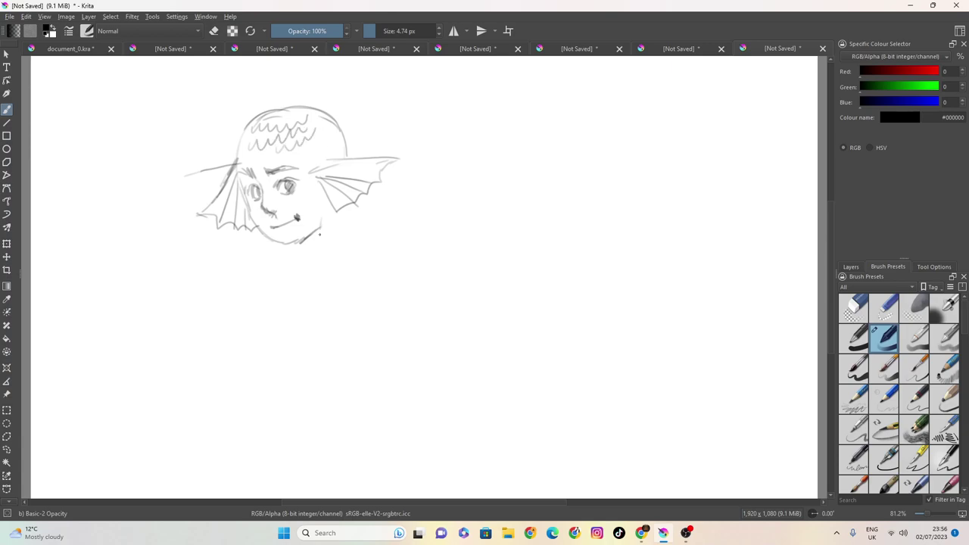
# Draw the neck and base of the neckline below the jaw, and shade the area under the chin with hatching
pyautogui.moveTo(303, 236)
pyautogui.mouseDown()
pyautogui.moveTo(323, 197)
pyautogui.moveTo(311, 240)
pyautogui.moveTo(314, 225)
pyautogui.moveTo(295, 246)
pyautogui.moveTo(315, 266)
pyautogui.mouseUp()
pyautogui.moveTo(320, 220); pyautogui.dragTo(311, 253)
pyautogui.moveTo(316, 247); pyautogui.dragTo(311, 262)
pyautogui.moveTo(319, 220); pyautogui.dragTo(307, 258)
pyautogui.moveTo(313, 233)
pyautogui.mouseDown()
pyautogui.moveTo(305, 256)
pyautogui.moveTo(298, 251)
pyautogui.mouseUp()
pyautogui.moveTo(342, 227)
pyautogui.mouseDown()
pyautogui.moveTo(341, 215)
pyautogui.moveTo(338, 239)
pyautogui.moveTo(358, 251)
pyautogui.moveTo(347, 241)
pyautogui.moveTo(277, 274)
pyautogui.moveTo(325, 282)
pyautogui.moveTo(363, 251)
pyautogui.moveTo(350, 278)
pyautogui.moveTo(316, 240)
pyautogui.moveTo(289, 246)
pyautogui.moveTo(303, 236)
pyautogui.mouseUp()
pyautogui.moveTo(321, 194); pyautogui.dragTo(302, 236)
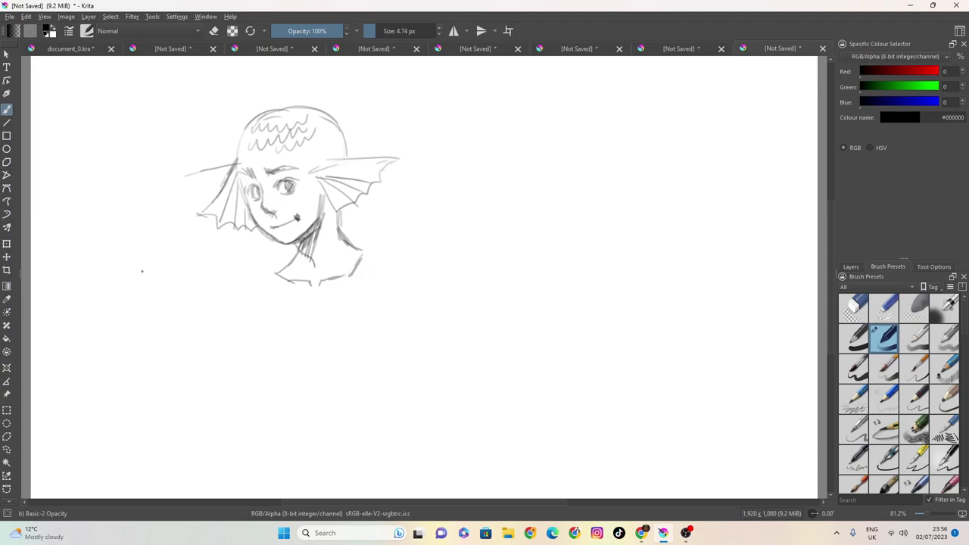
# Sketch a raised open hand beside the head, with webbing between the fingers and firmer lines at the wrist
pyautogui.moveTo(173, 286)
pyautogui.mouseDown()
pyautogui.moveTo(191, 324)
pyautogui.moveTo(166, 264)
pyautogui.moveTo(186, 284)
pyautogui.moveTo(179, 243)
pyautogui.moveTo(200, 252)
pyautogui.moveTo(210, 275)
pyautogui.moveTo(209, 247)
pyautogui.moveTo(223, 289)
pyautogui.moveTo(231, 262)
pyautogui.moveTo(242, 289)
pyautogui.moveTo(238, 315)
pyautogui.mouseUp()
pyautogui.moveTo(241, 277)
pyautogui.mouseDown()
pyautogui.moveTo(234, 318)
pyautogui.moveTo(196, 334)
pyautogui.moveTo(205, 330)
pyautogui.moveTo(194, 297)
pyautogui.mouseUp()
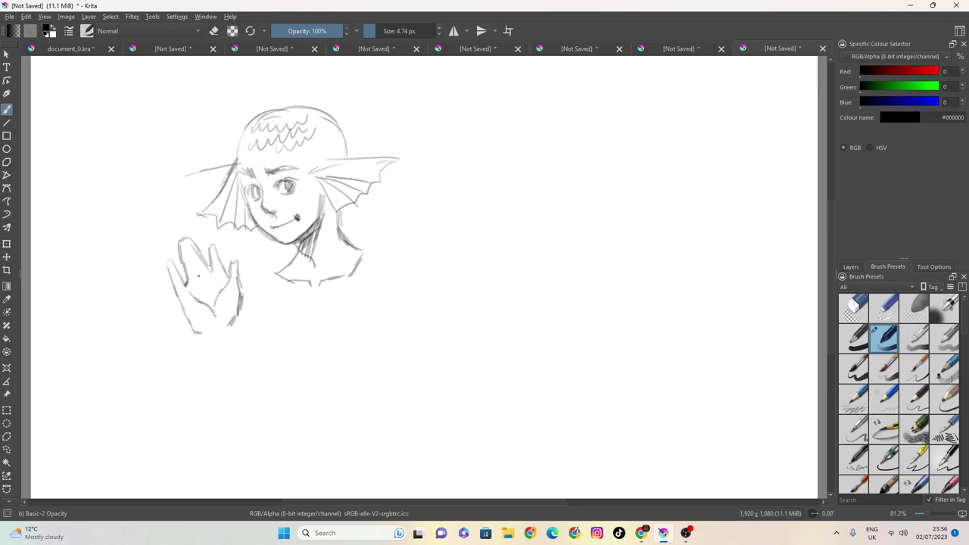
pyautogui.moveTo(183, 243); pyautogui.dragTo(203, 280)
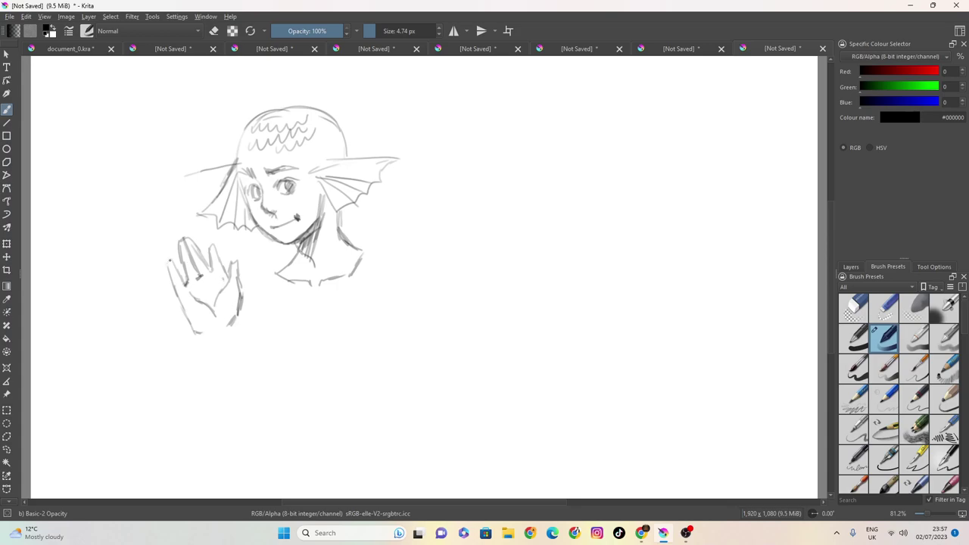
pyautogui.moveTo(194, 243); pyautogui.dragTo(231, 265)
pyautogui.moveTo(181, 298); pyautogui.dragTo(198, 331)
pyautogui.click(214, 31)
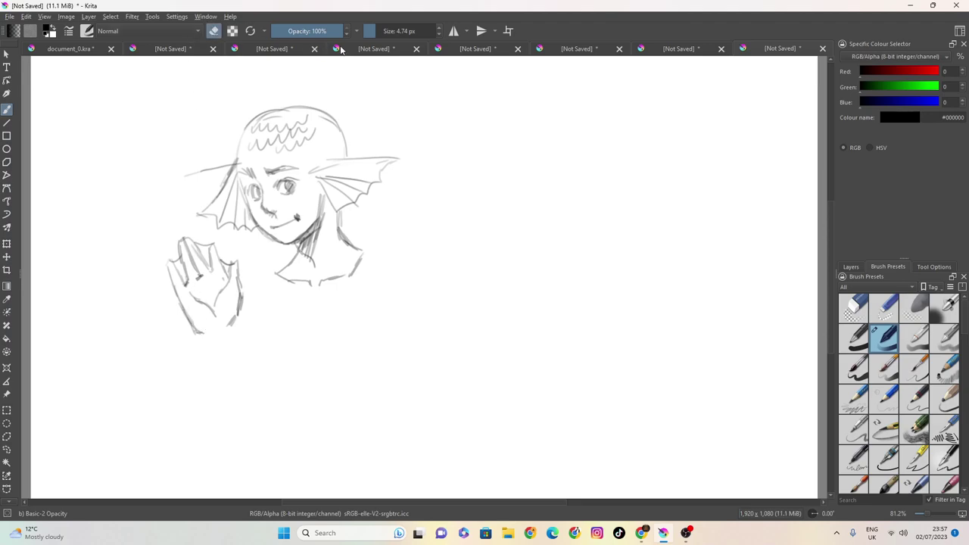
pyautogui.press('e')
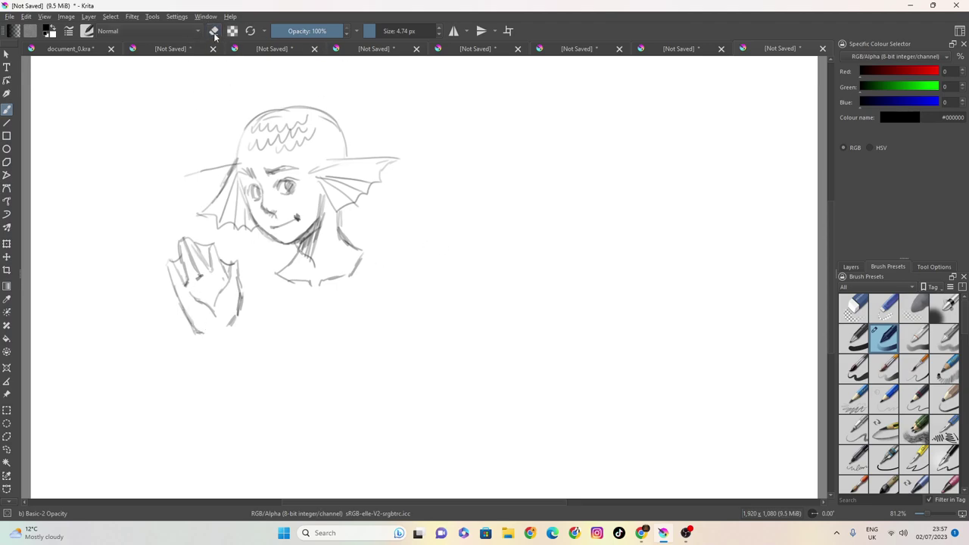
# Darken the palm crease and thumb edge of the raised hand, and draw a forearm extending down from the wrist
pyautogui.moveTo(217, 293)
pyautogui.mouseDown()
pyautogui.moveTo(202, 303)
pyautogui.moveTo(220, 292)
pyautogui.moveTo(215, 316)
pyautogui.moveTo(214, 302)
pyautogui.mouseUp()
pyautogui.moveTo(232, 261)
pyautogui.mouseDown()
pyautogui.moveTo(241, 304)
pyautogui.moveTo(232, 347)
pyautogui.moveTo(202, 346)
pyautogui.moveTo(204, 433)
pyautogui.mouseUp()
pyautogui.moveTo(231, 342); pyautogui.dragTo(243, 433)
pyautogui.moveTo(201, 406); pyautogui.dragTo(205, 433)
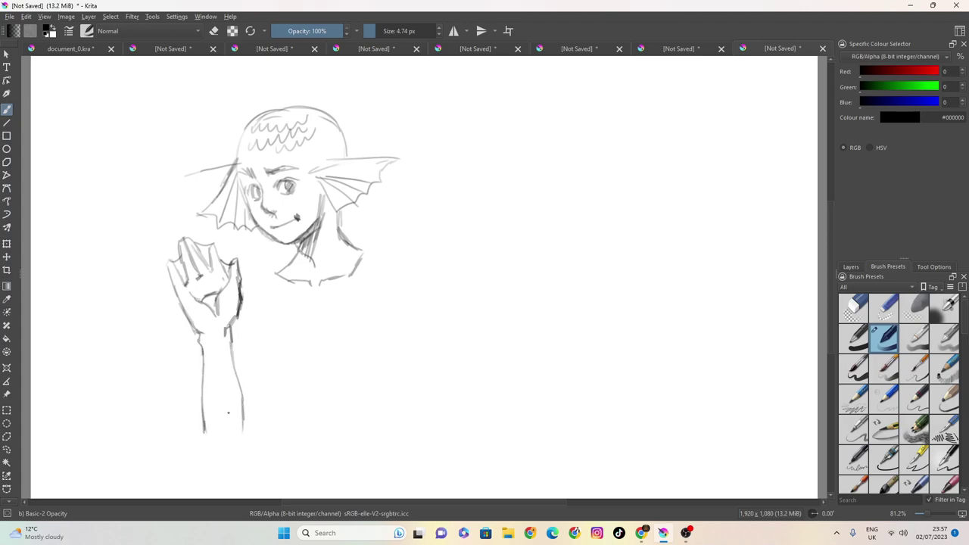
# Undo the last strokes of the forearm, keeping the darkened hand lines
pyautogui.hotkey('ctrl', 'z')
pyautogui.hotkey('ctrl', 'z')
pyautogui.hotkey('ctrl', 'z')
pyautogui.hotkey('ctrl', 'z')
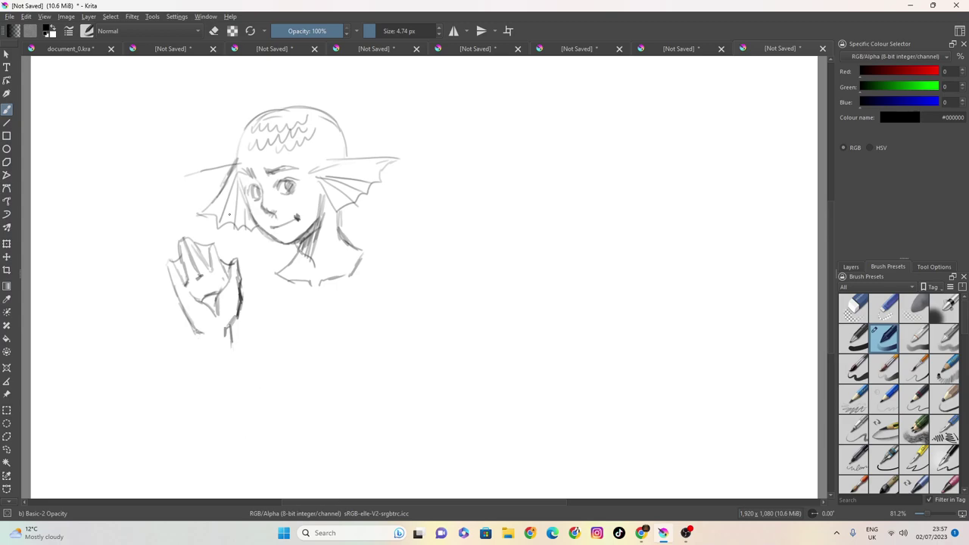
# Replace the neckline on the hand side with a shoulder line running to the raised hand and a new collarbone stroke
pyautogui.moveTo(281, 266); pyautogui.dragTo(241, 285)
pyautogui.press('e')
pyautogui.moveTo(285, 300)
pyautogui.mouseDown()
pyautogui.moveTo(292, 270)
pyautogui.moveTo(272, 291)
pyautogui.moveTo(250, 271)
pyautogui.mouseUp()
pyautogui.click(214, 31)
pyautogui.moveTo(366, 34); pyautogui.dragTo(373, 32)
pyautogui.moveTo(285, 263)
pyautogui.mouseDown()
pyautogui.moveTo(242, 274)
pyautogui.moveTo(294, 258)
pyautogui.moveTo(313, 294)
pyautogui.mouseUp()
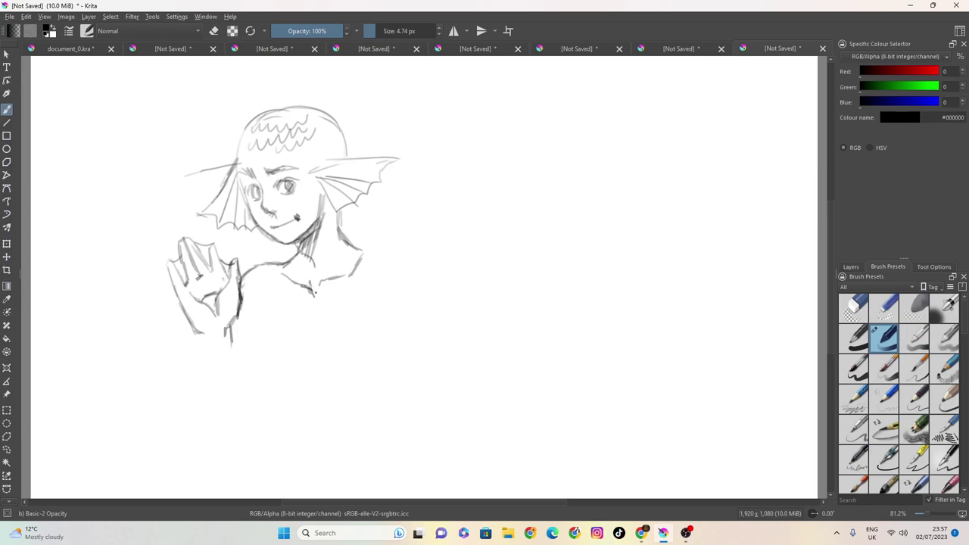
# Erase the remaining neckline with a 35.51 px eraser, and draw the far shoulder and upper arm with a 4.74 px brush
pyautogui.press('e')
pyautogui.moveTo(299, 270)
pyautogui.mouseDown()
pyautogui.moveTo(329, 291)
pyautogui.moveTo(354, 275)
pyautogui.moveTo(354, 238)
pyautogui.mouseUp()
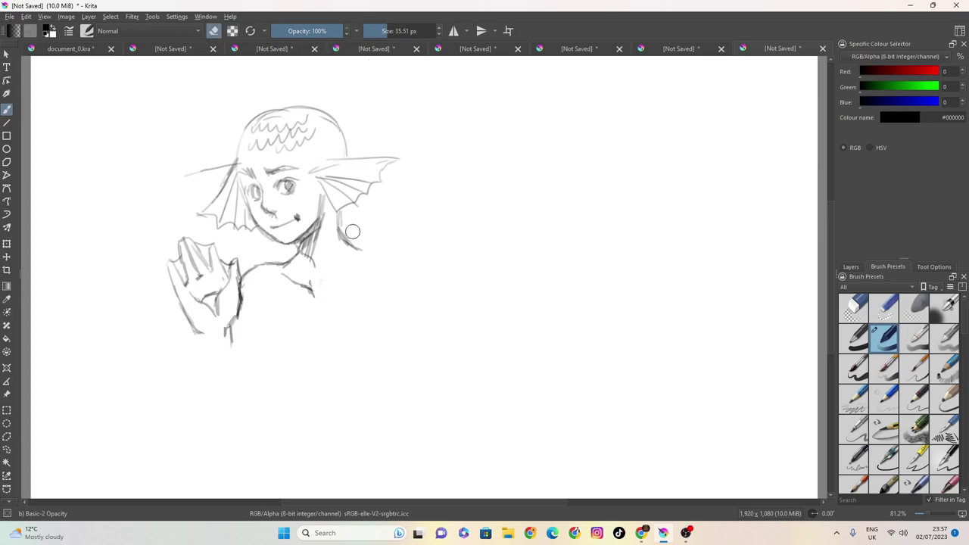
pyautogui.click(213, 32)
pyautogui.moveTo(406, 33); pyautogui.dragTo(370, 32)
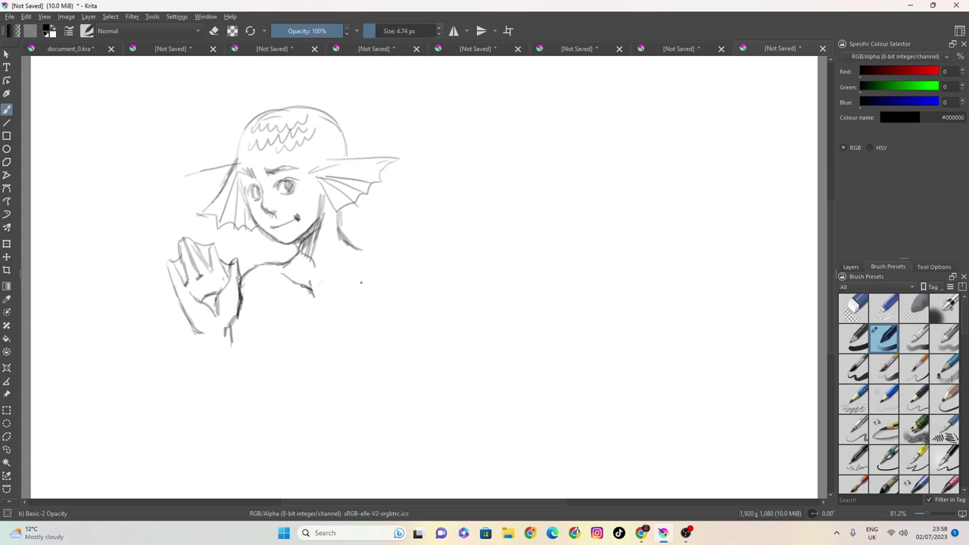
pyautogui.moveTo(349, 247); pyautogui.dragTo(410, 284)
pyautogui.moveTo(380, 265)
pyautogui.mouseDown()
pyautogui.moveTo(415, 289)
pyautogui.moveTo(424, 357)
pyautogui.mouseUp()
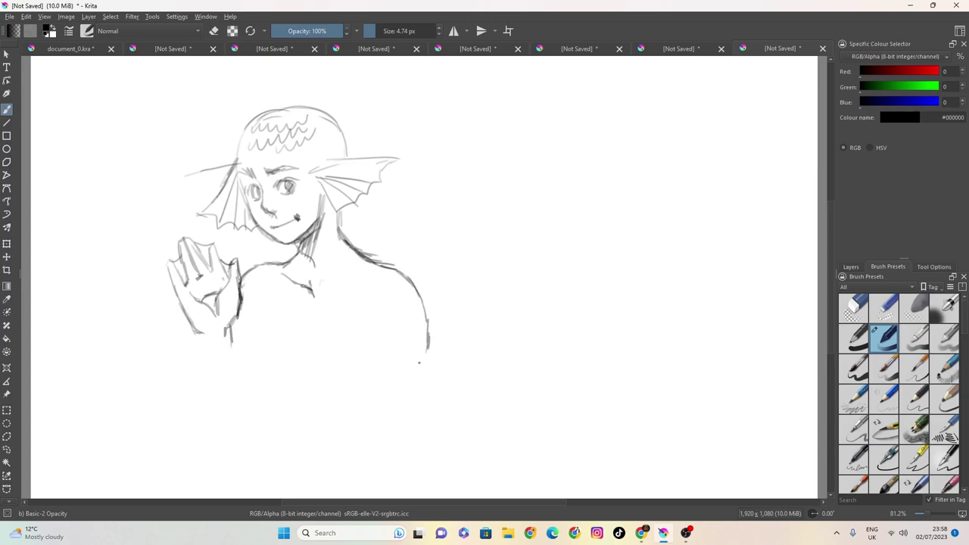
# Draw the second collarbone and add neck muscle lines between the jaw and the far shoulder
pyautogui.moveTo(366, 274); pyautogui.dragTo(312, 290)
pyautogui.moveTo(333, 242); pyautogui.dragTo(329, 268)
pyautogui.moveTo(338, 208); pyautogui.dragTo(342, 224)
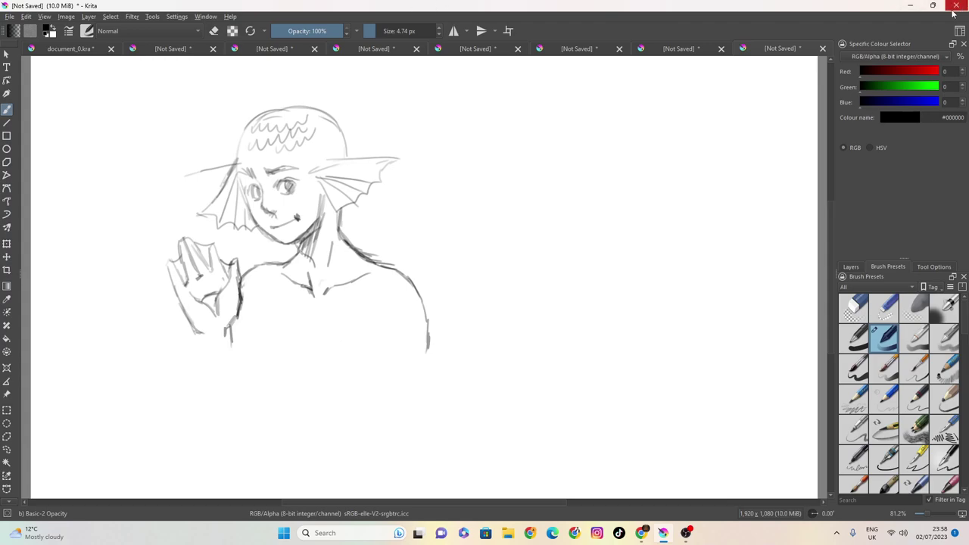
# Close the drawing and save it as the Krita document "fish boy" in the "animation yhand drawn in krita" folder
pyautogui.click(823, 48)
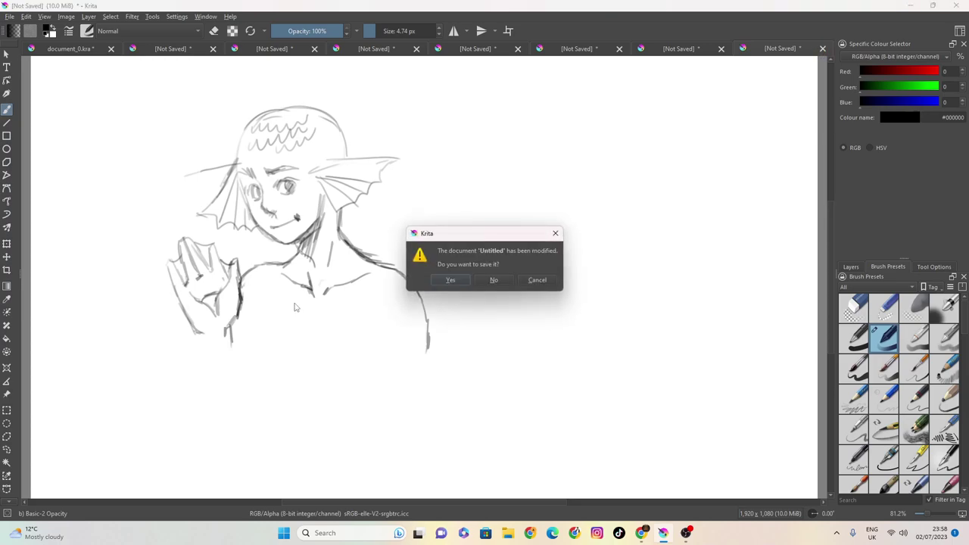
pyautogui.click(448, 282)
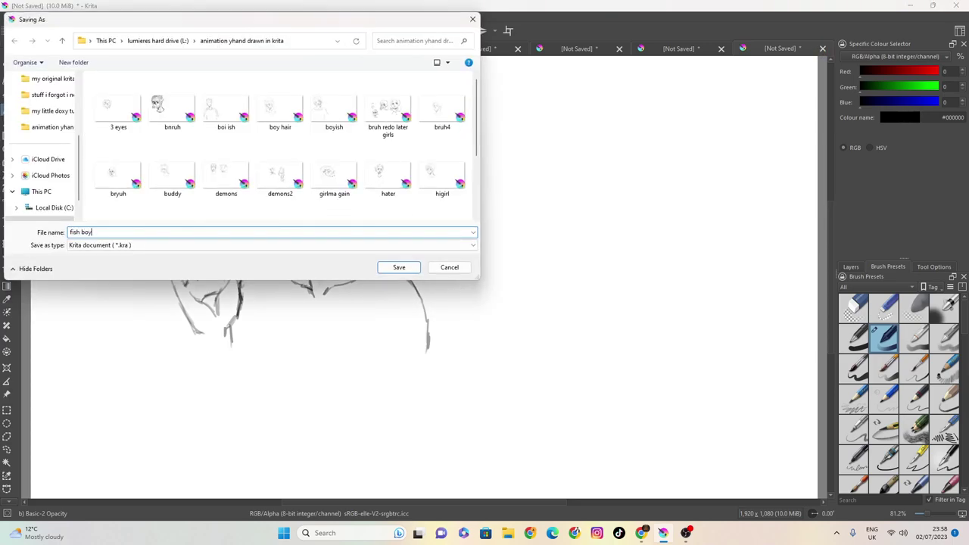
pyautogui.click(399, 267)
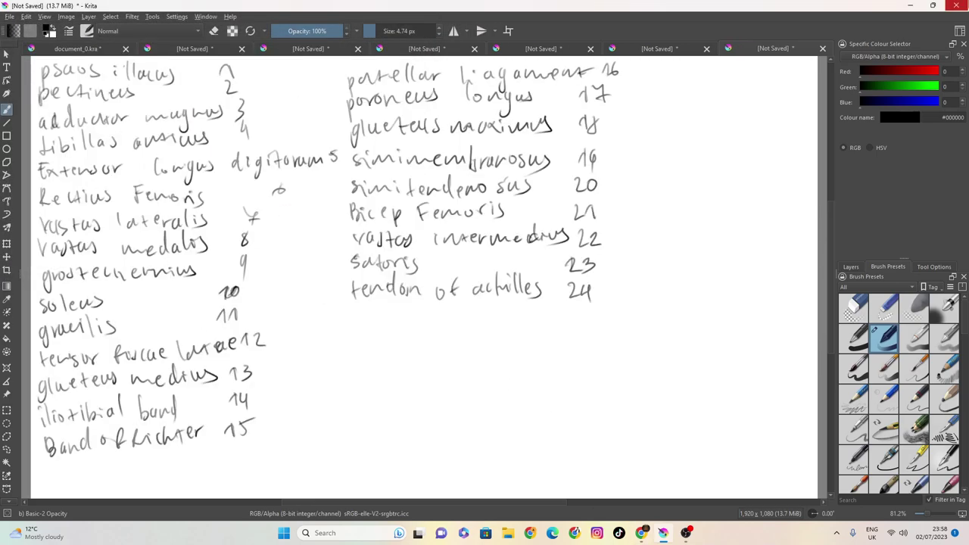
# Start closing the program and decline saving the changes to document_0.kra
pyautogui.click(956, 5)
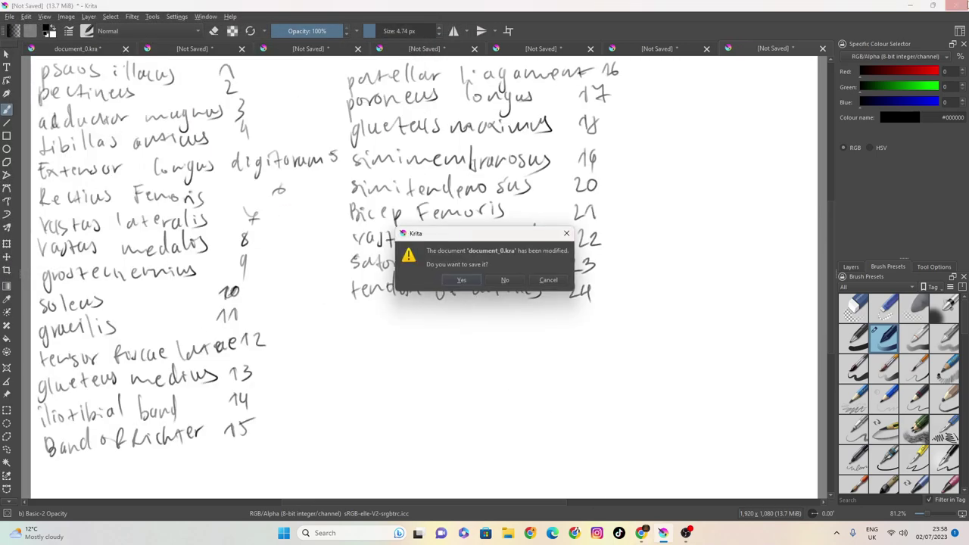
pyautogui.click(505, 280)
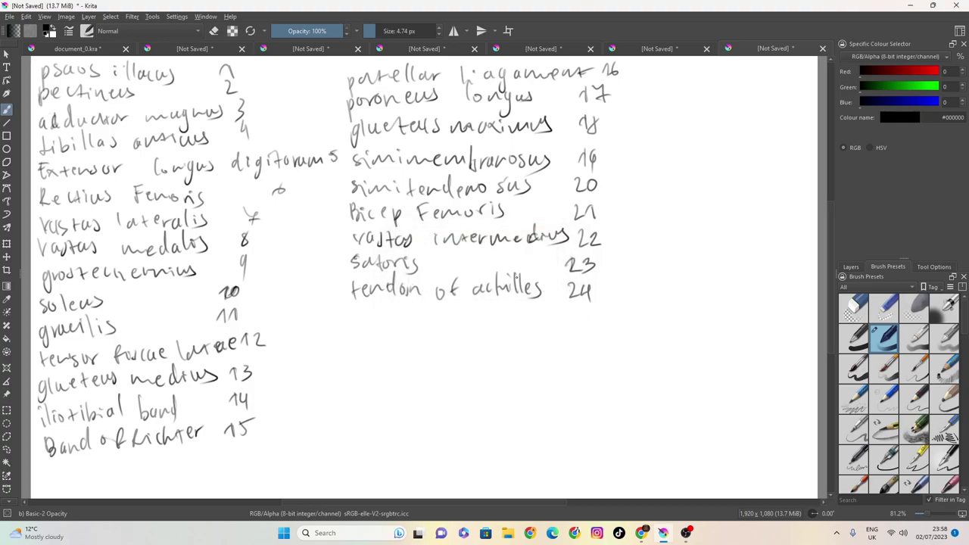